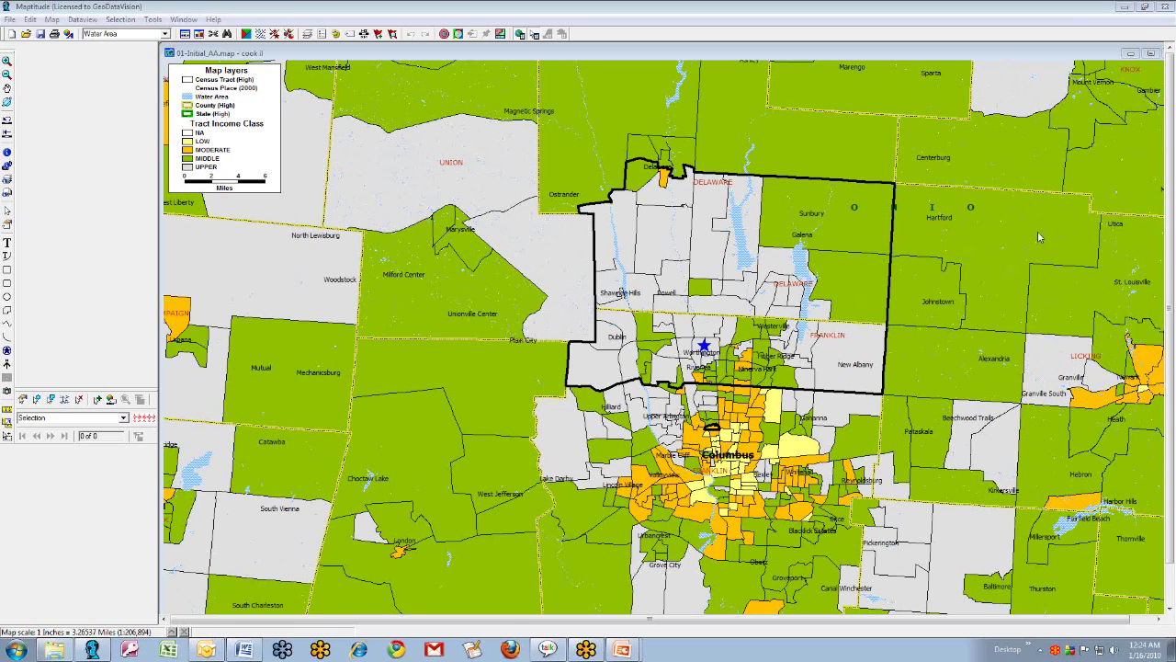
# Step: Switch to the 02-MSAs map showing the Columbus metro area and its surrounding counties
pyautogui.hotkey('ctrl', 'Tab')
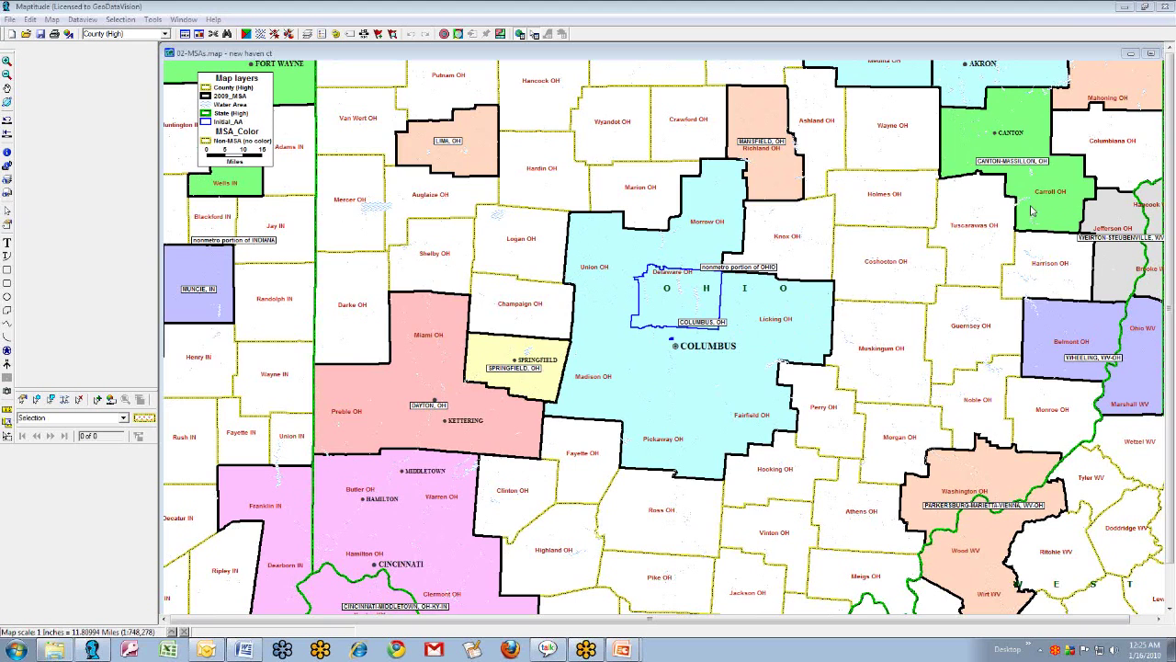
# Step: Show the 04-LoanUnits-DoubleTheme map with loan-type bar charts over tract income classes
pyautogui.hotkey('ctrl', 'Tab')
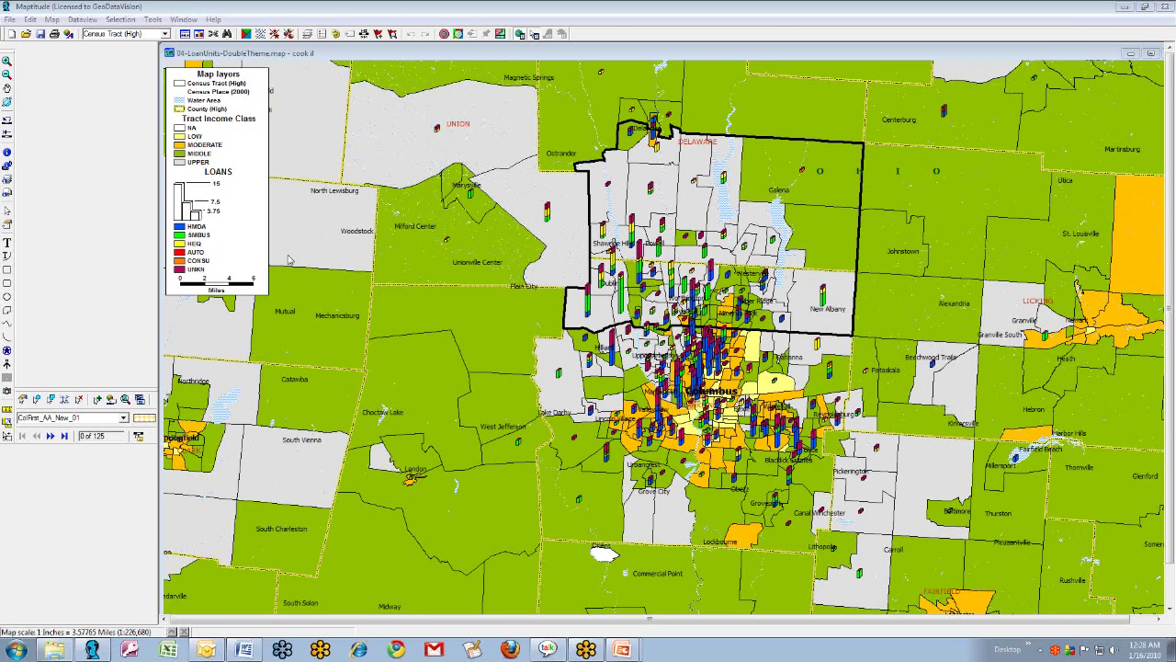
# Step: Show the 03-LoanUnits-SingleTheme map and create a new, empty tract selection set
pyautogui.hotkey('ctrl', 'Tab')
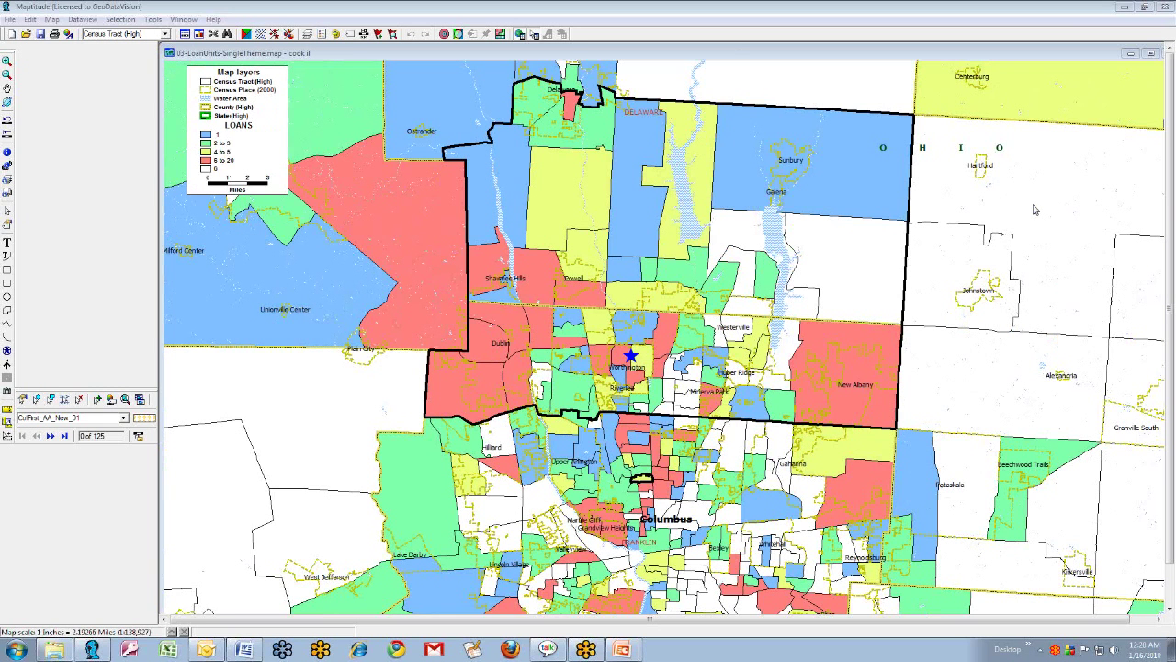
pyautogui.click(1028, 211)
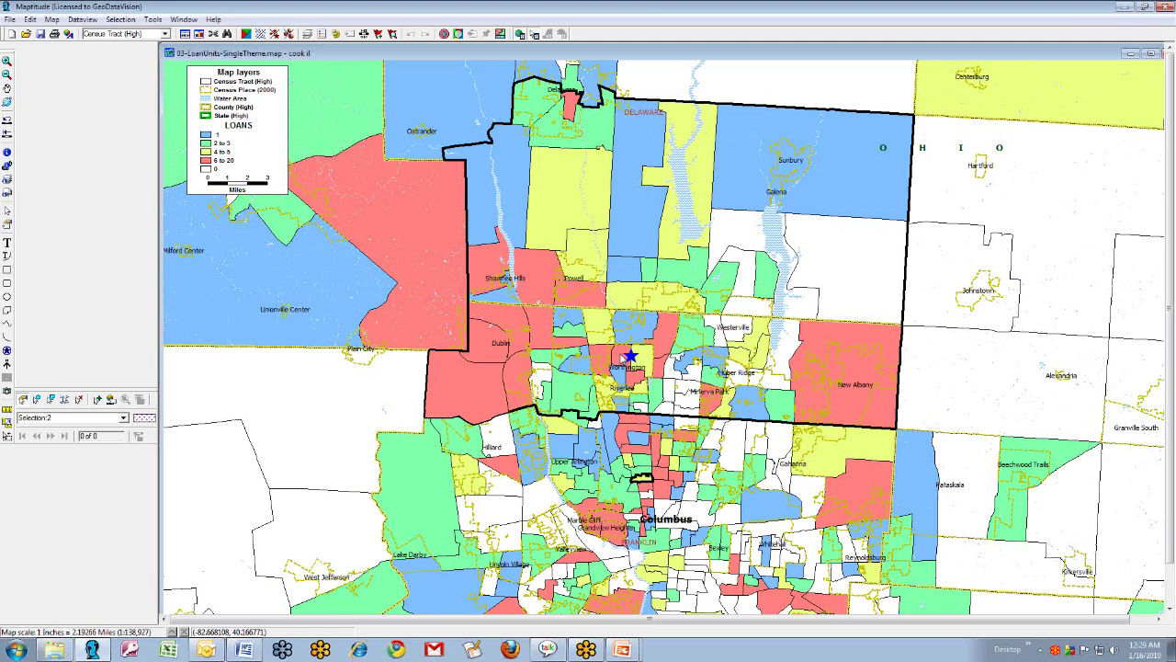
# Step: With Select by Pointing, add the tracts around Worthington and west of the star to the selection
pyautogui.click(24, 400)
pyautogui.click(628, 351)
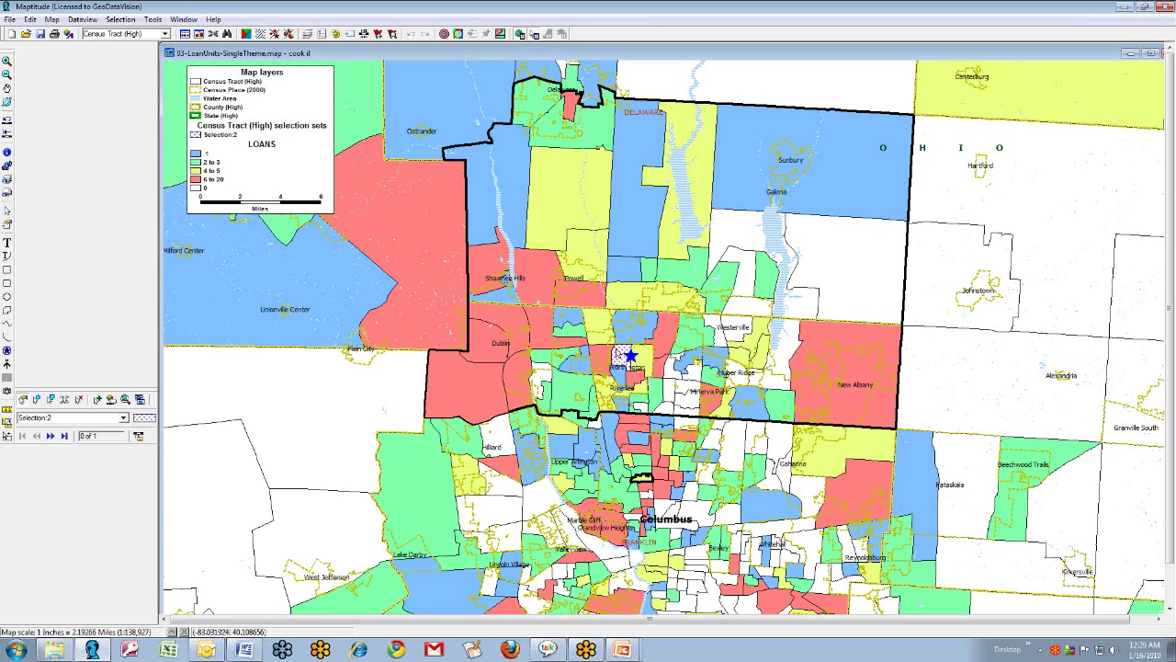
pyautogui.click(631, 340)
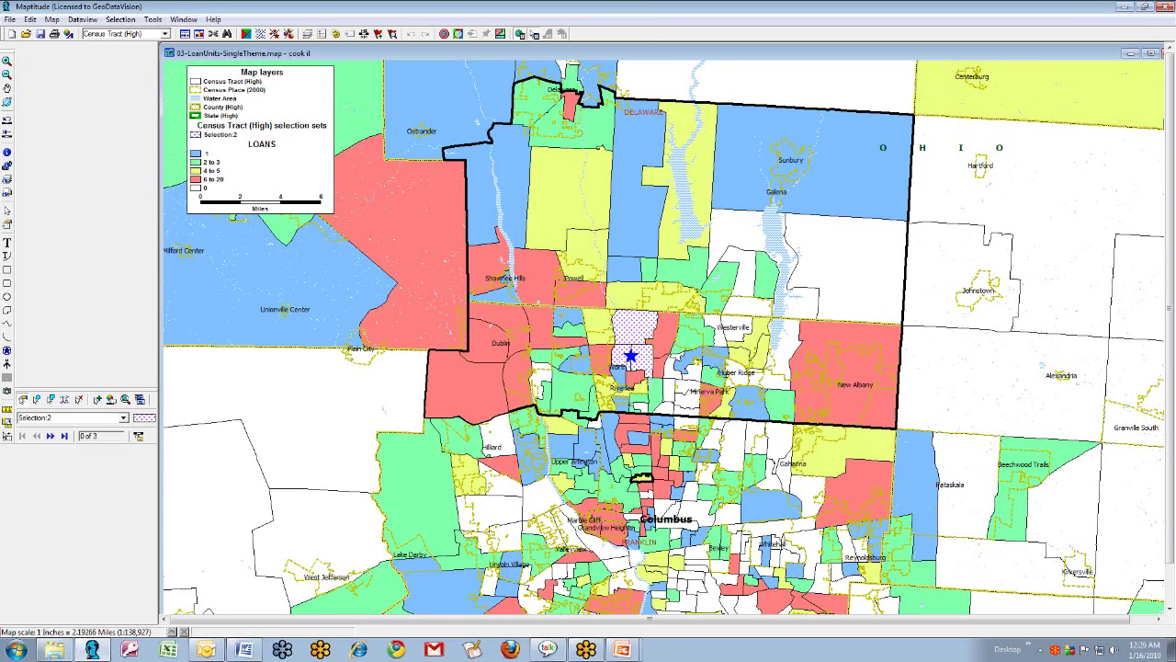
pyautogui.click(671, 335)
pyautogui.click(668, 361)
pyautogui.click(660, 372)
pyautogui.click(637, 380)
pyautogui.click(616, 375)
pyautogui.click(602, 355)
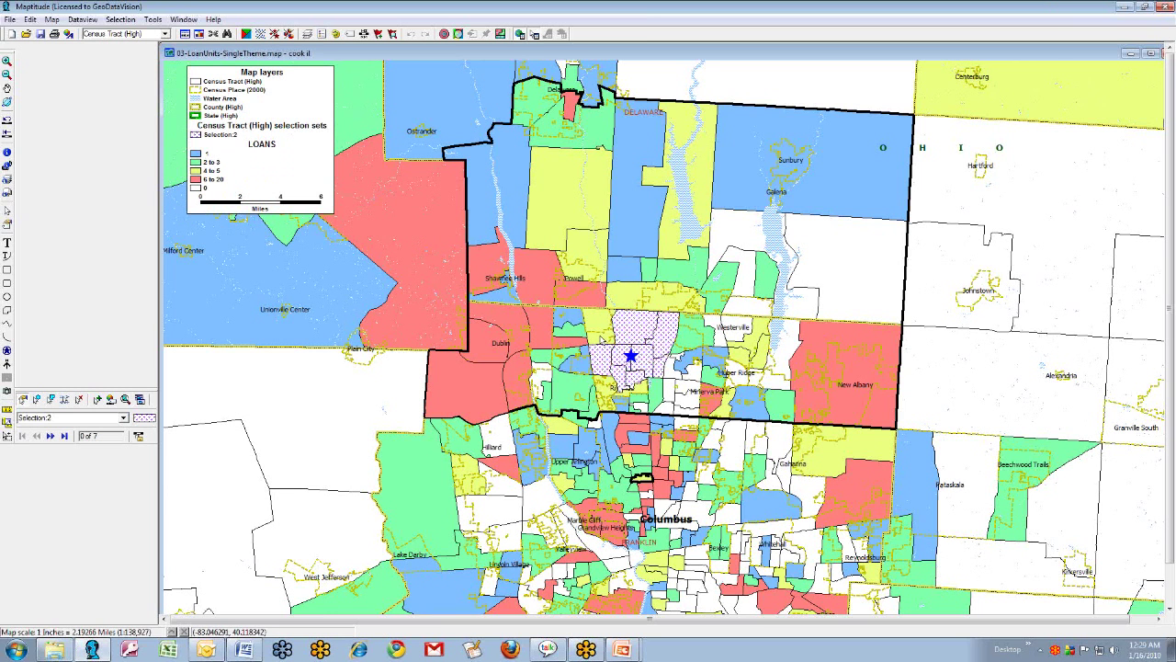
pyautogui.click(572, 327)
pyautogui.click(568, 317)
pyautogui.click(570, 338)
pyautogui.click(578, 359)
pyautogui.click(572, 351)
pyautogui.click(565, 361)
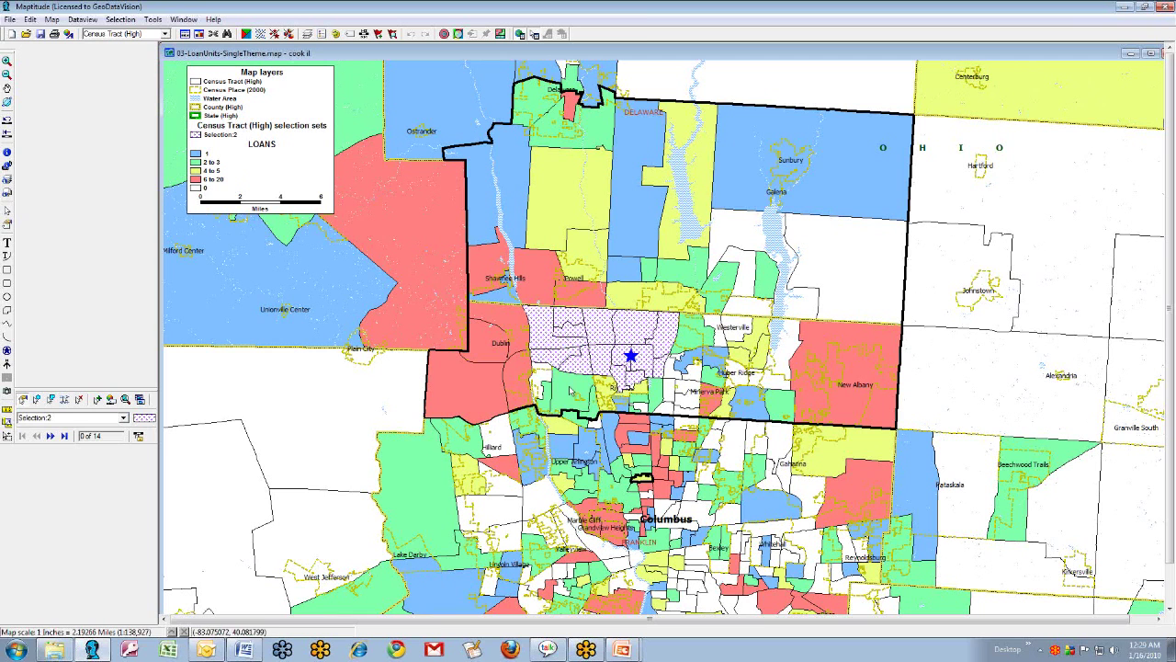
pyautogui.click(567, 376)
# Step: Add tracts along the south-west county line, south-east of the star, and near Westerville, Huber Ridge and Minerva Park
pyautogui.click(542, 379)
pyautogui.click(542, 403)
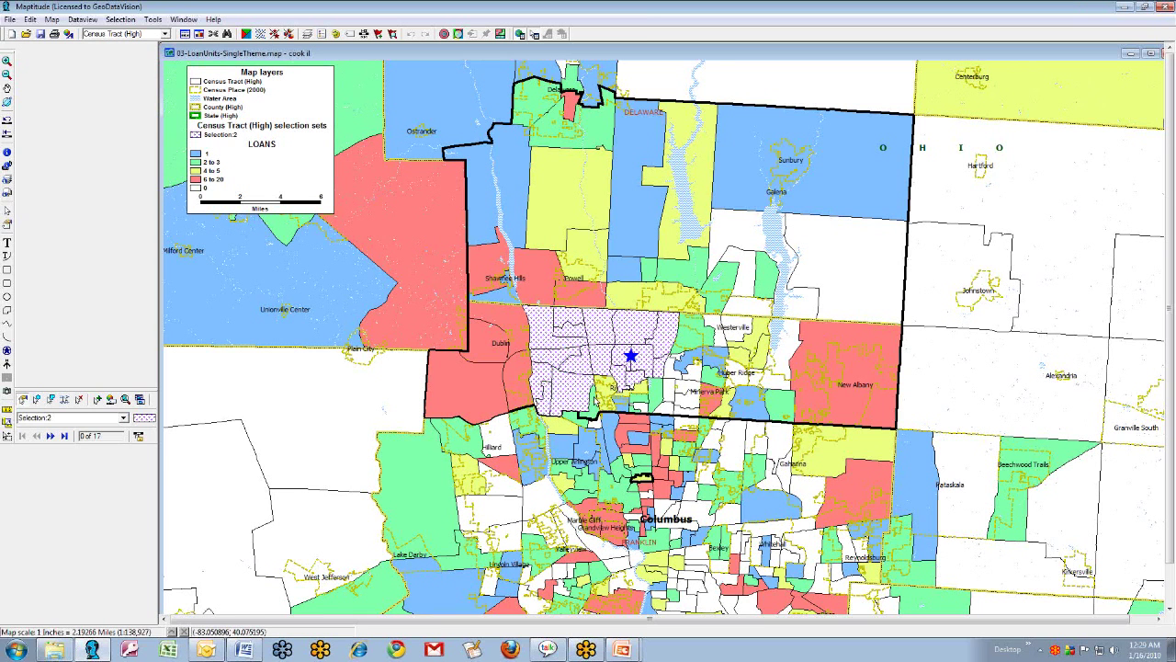
pyautogui.click(603, 396)
pyautogui.click(632, 391)
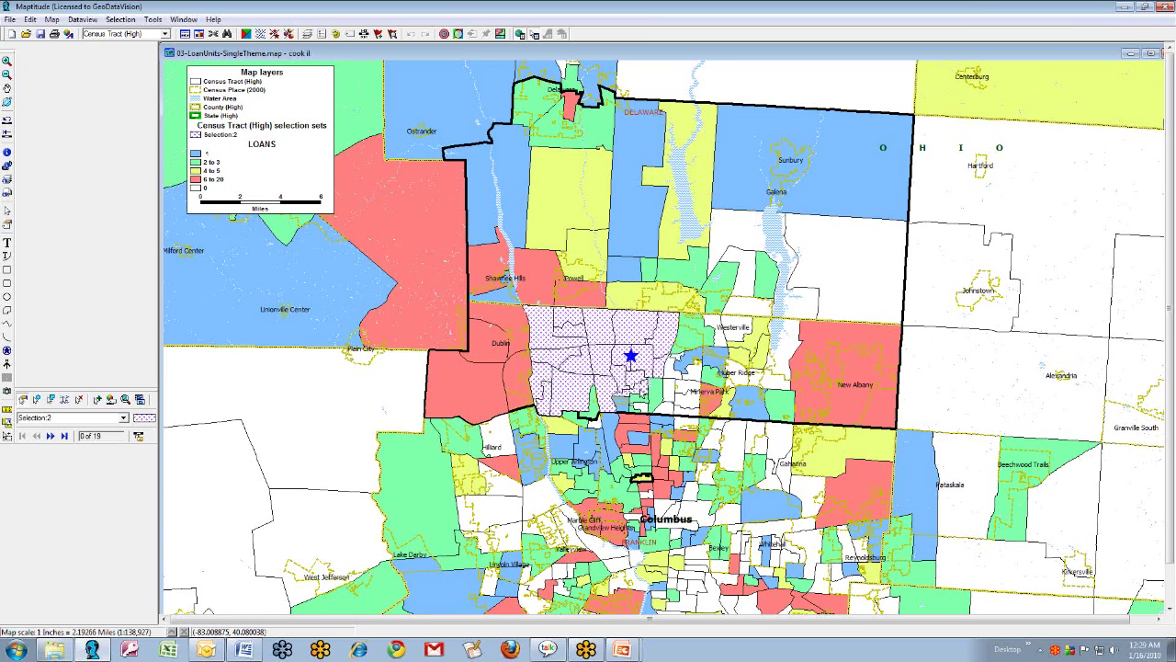
pyautogui.click(639, 404)
pyautogui.click(650, 406)
pyautogui.click(657, 394)
pyautogui.click(663, 405)
pyautogui.click(669, 391)
pyautogui.click(673, 372)
pyautogui.click(684, 349)
pyautogui.click(694, 342)
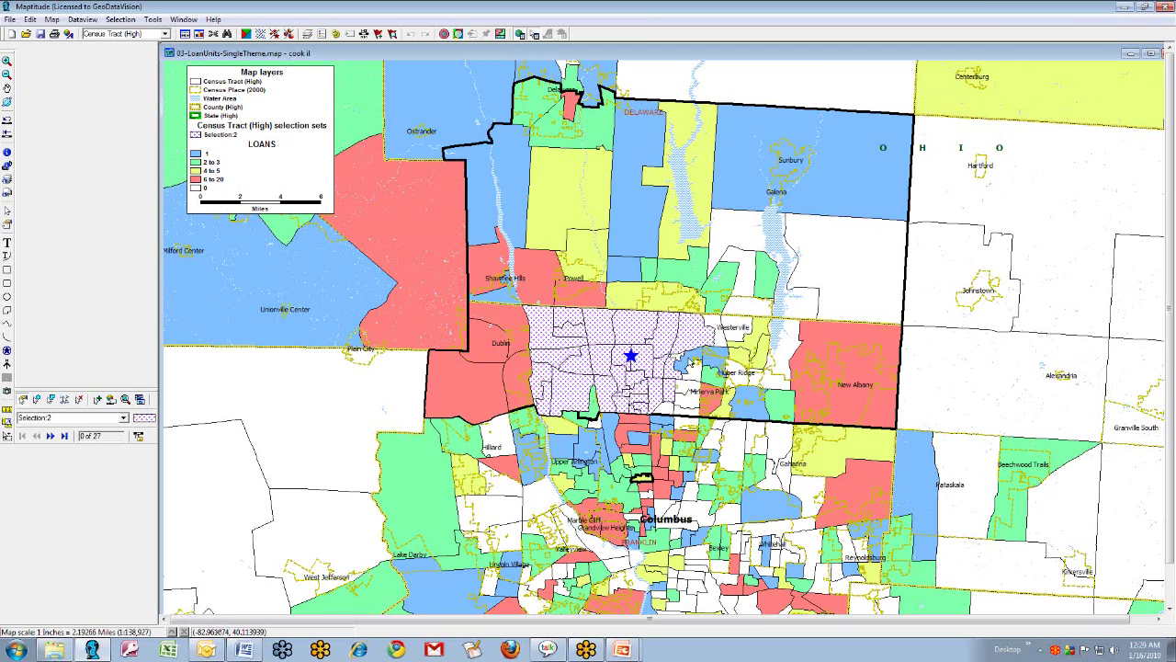
pyautogui.click(689, 360)
pyautogui.click(696, 377)
pyautogui.click(685, 392)
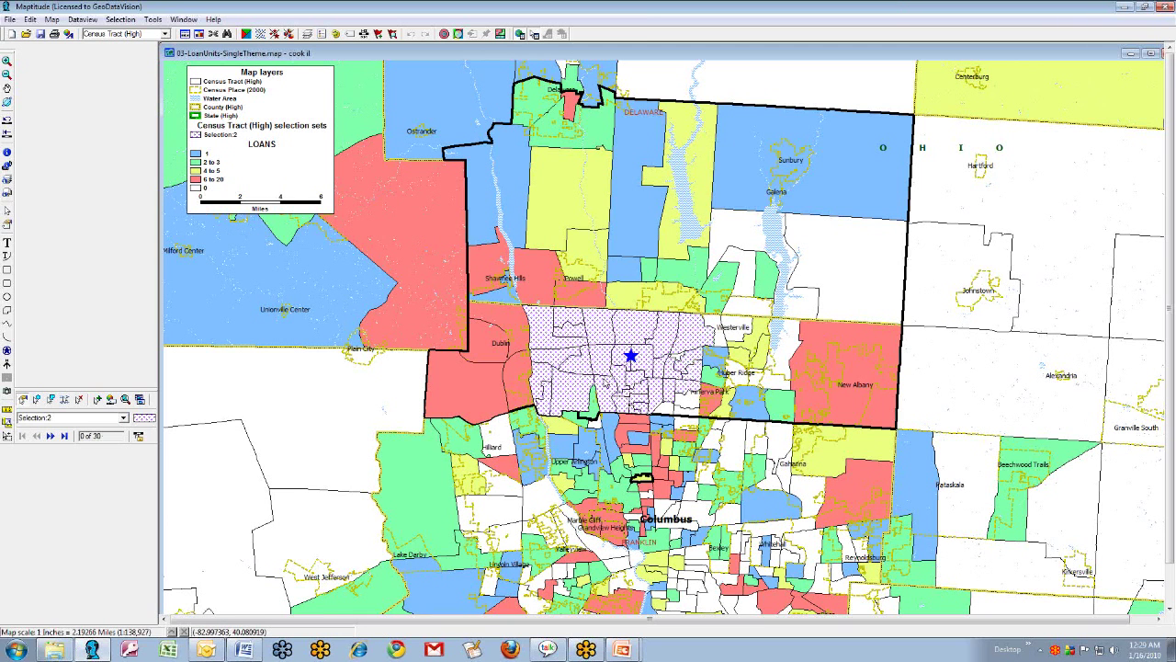
# Step: Add the Dublin tracts, tracts north of the star, and tracts south toward Columbus
pyautogui.click(513, 366)
pyautogui.click(489, 351)
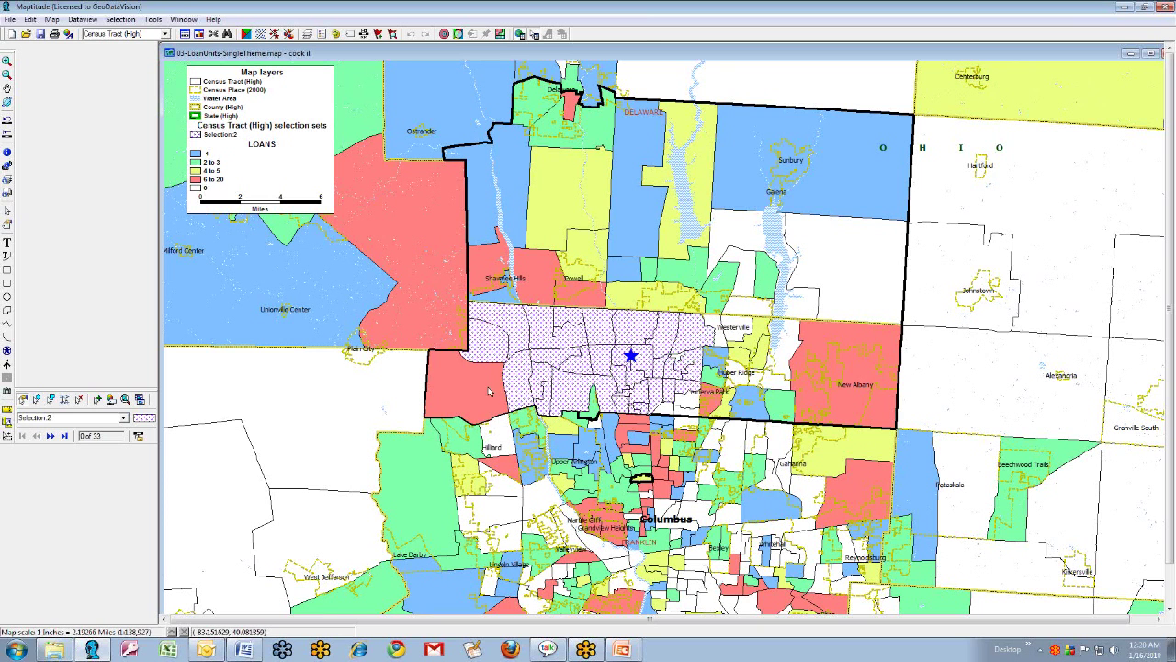
pyautogui.click(491, 390)
pyautogui.click(578, 304)
pyautogui.click(625, 304)
pyautogui.click(640, 423)
pyautogui.click(626, 425)
pyautogui.click(620, 432)
pyautogui.click(610, 436)
pyautogui.click(592, 404)
pyautogui.click(578, 425)
pyautogui.click(557, 428)
pyautogui.click(568, 447)
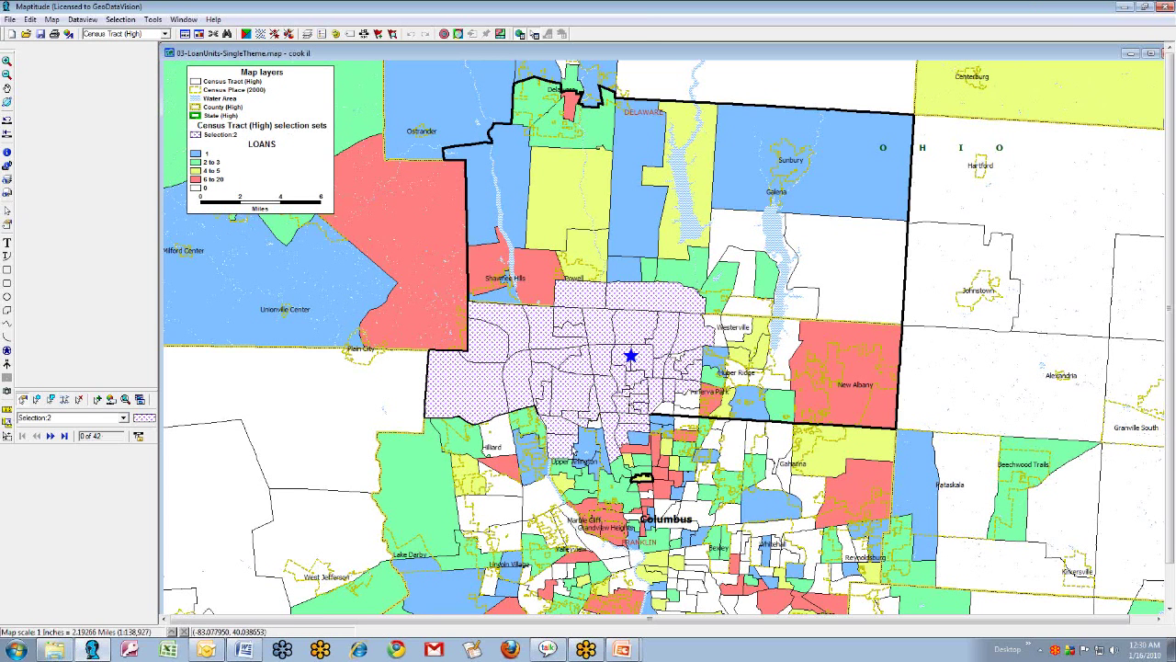
pyautogui.click(588, 443)
pyautogui.click(596, 464)
pyautogui.click(604, 453)
pyautogui.click(641, 438)
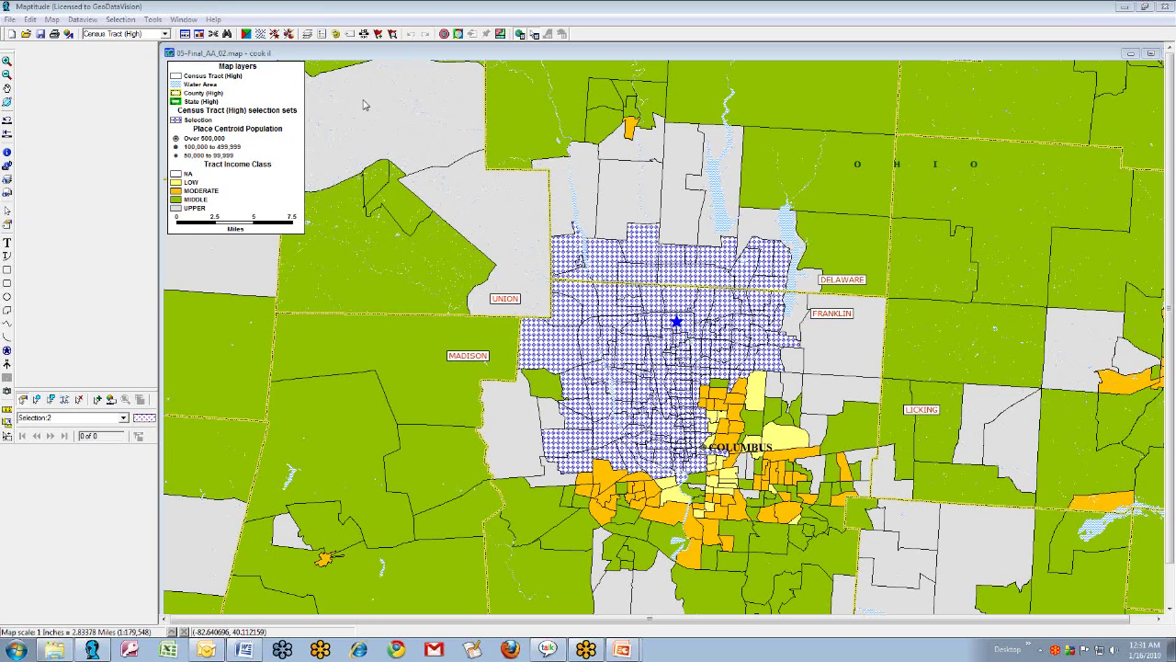
# Step: Show the hidden Assessment Area layer from the Layers list
pyautogui.click(313, 34)
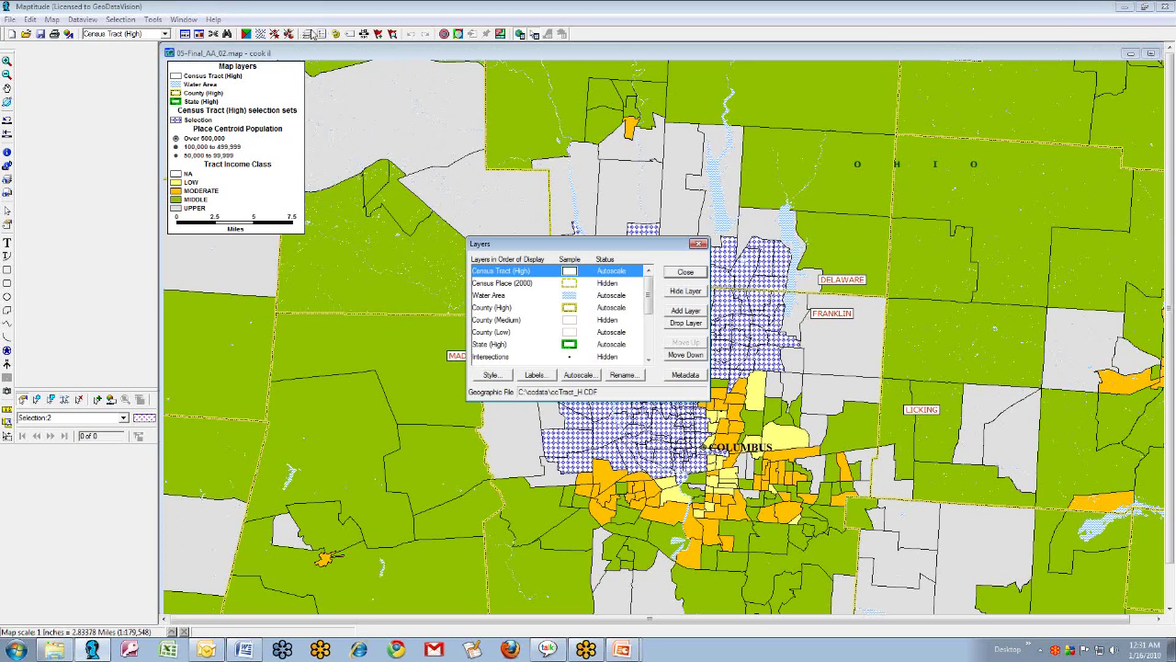
pyautogui.moveTo(650, 288); pyautogui.dragTo(650, 329)
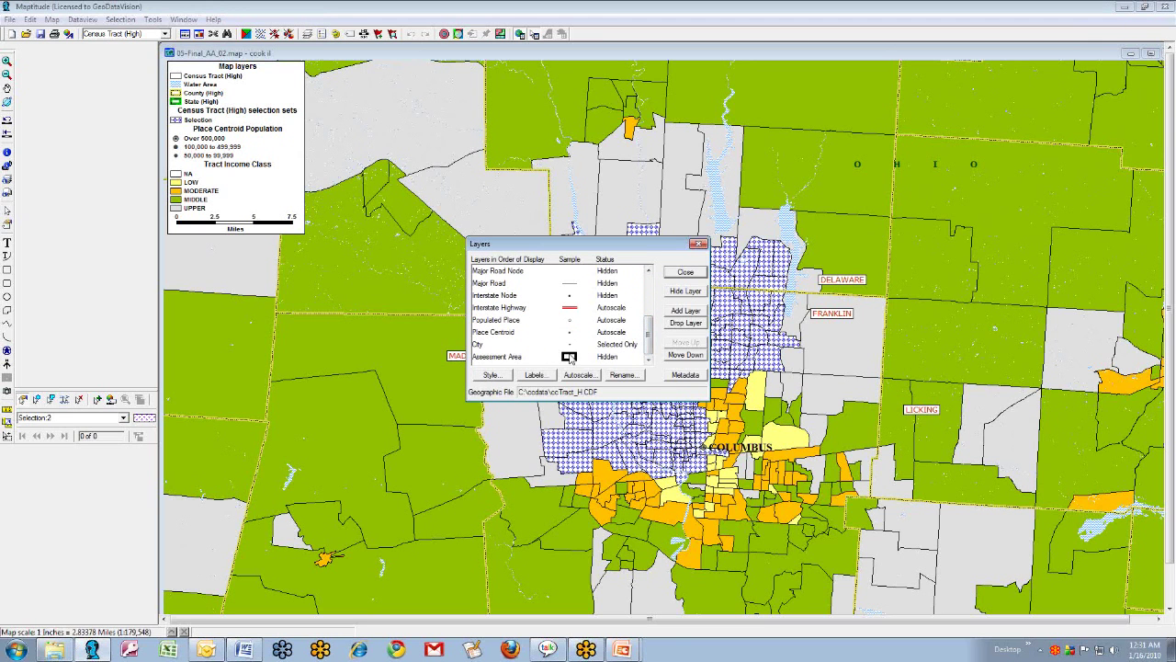
pyautogui.click(572, 357)
pyautogui.click(685, 291)
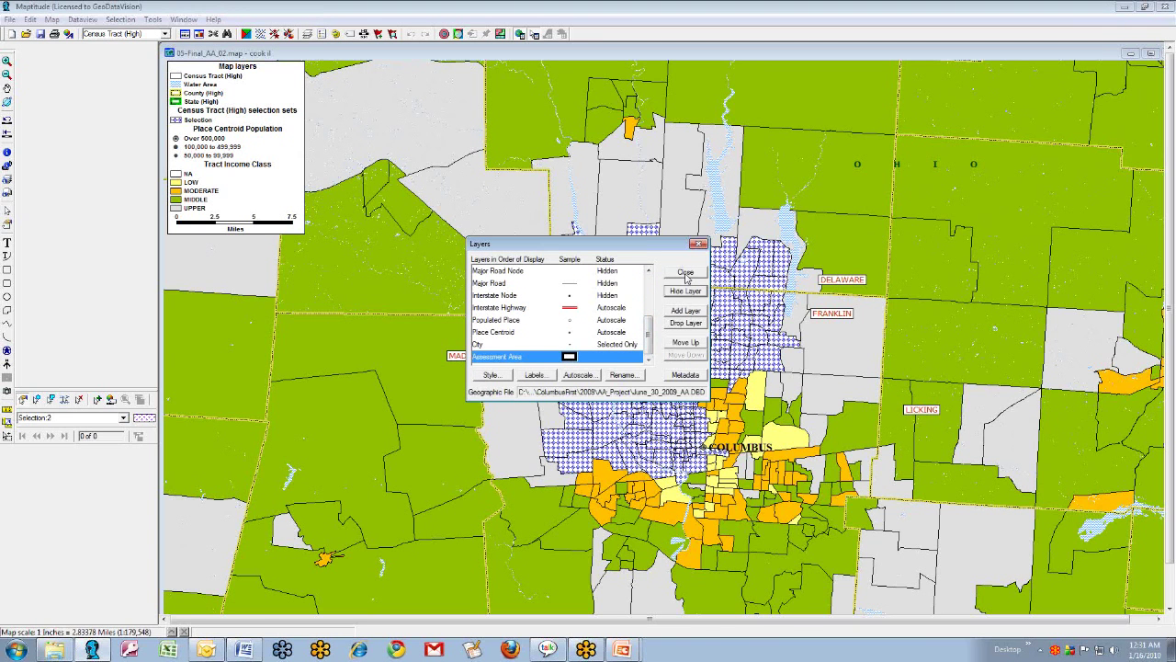
pyautogui.click(685, 272)
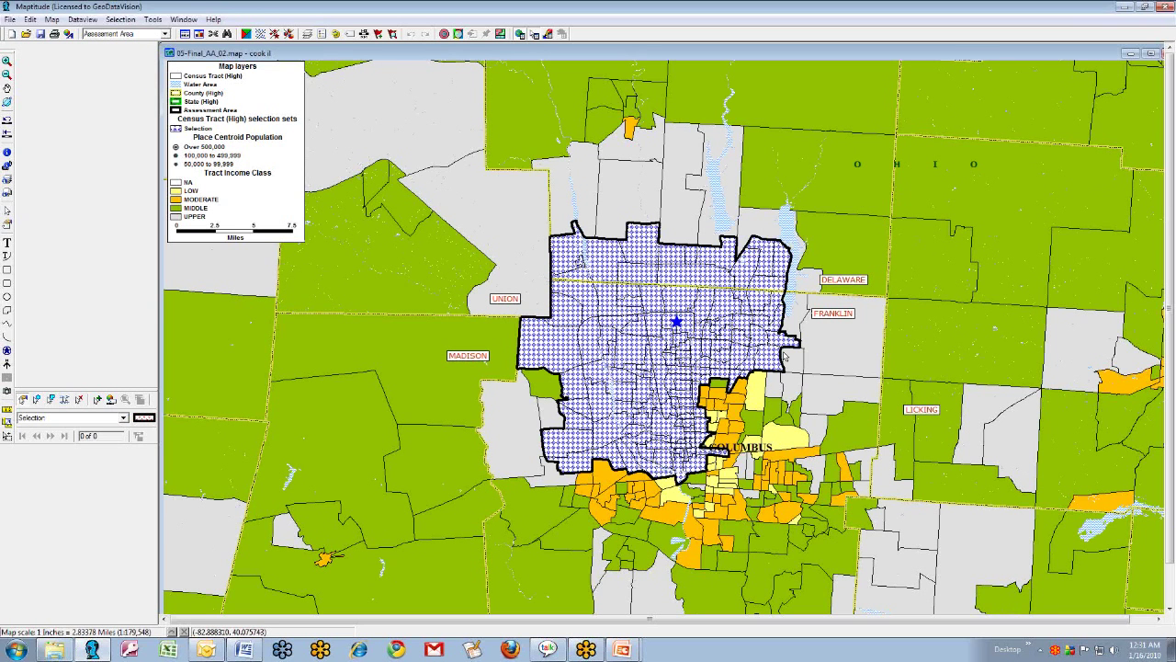
# Step: Make Census Tract (High) the working layer and set the 'Selection' set inactive
pyautogui.click(167, 34)
pyautogui.click(145, 42)
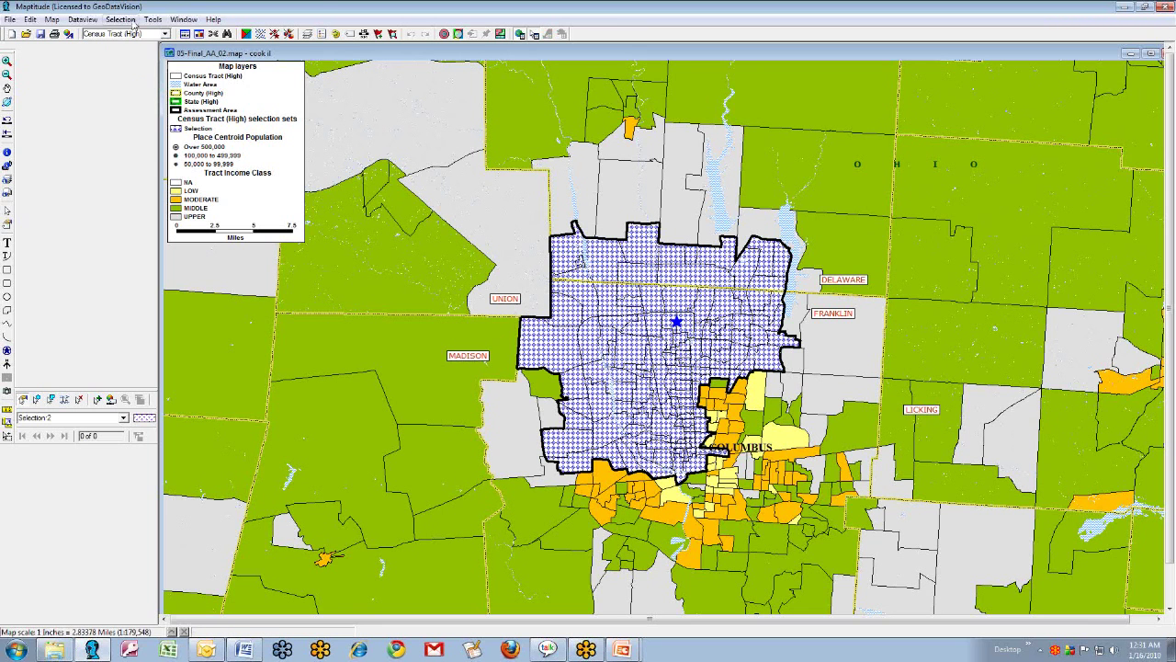
pyautogui.click(119, 20)
pyautogui.click(129, 34)
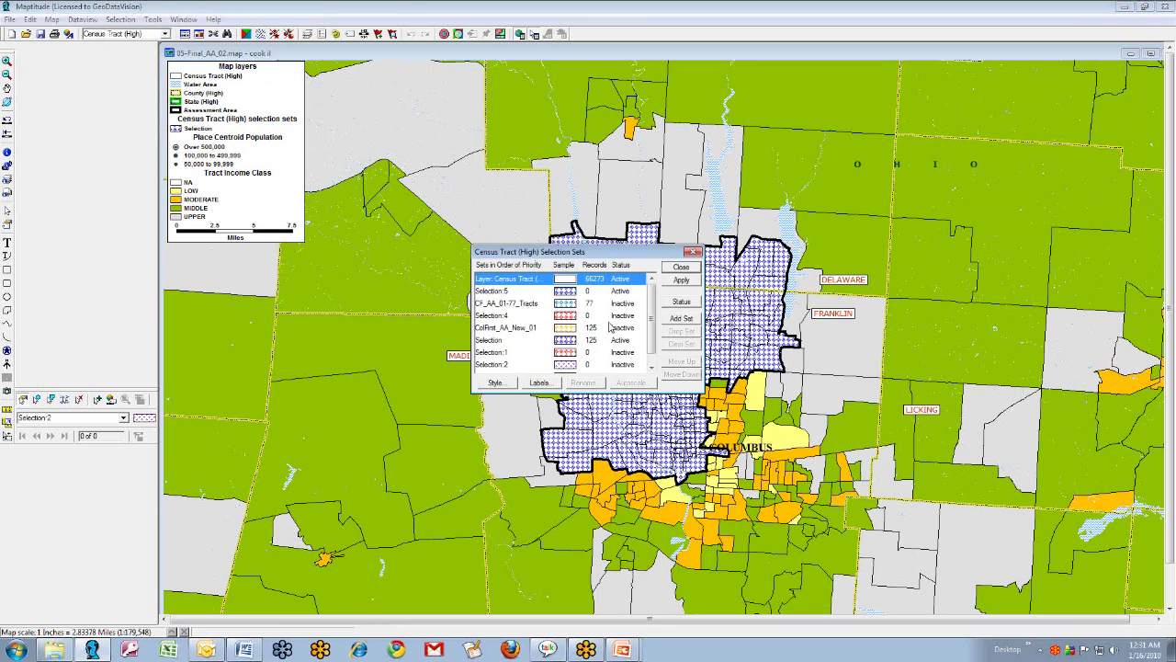
pyautogui.click(583, 341)
pyautogui.click(688, 303)
pyautogui.click(681, 267)
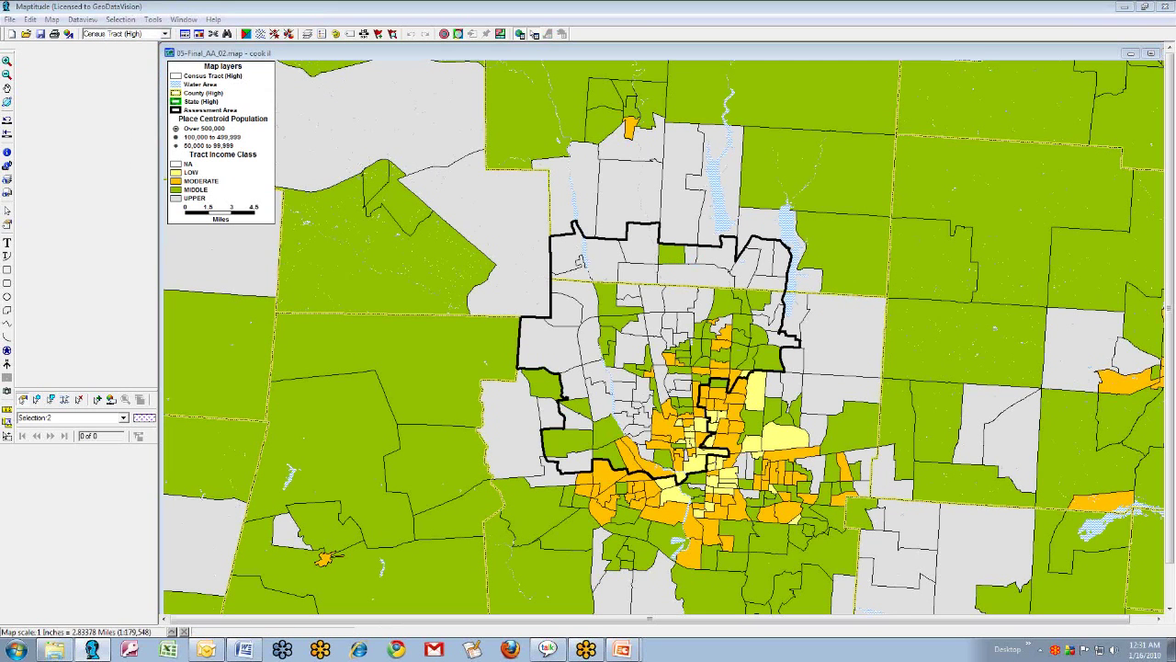